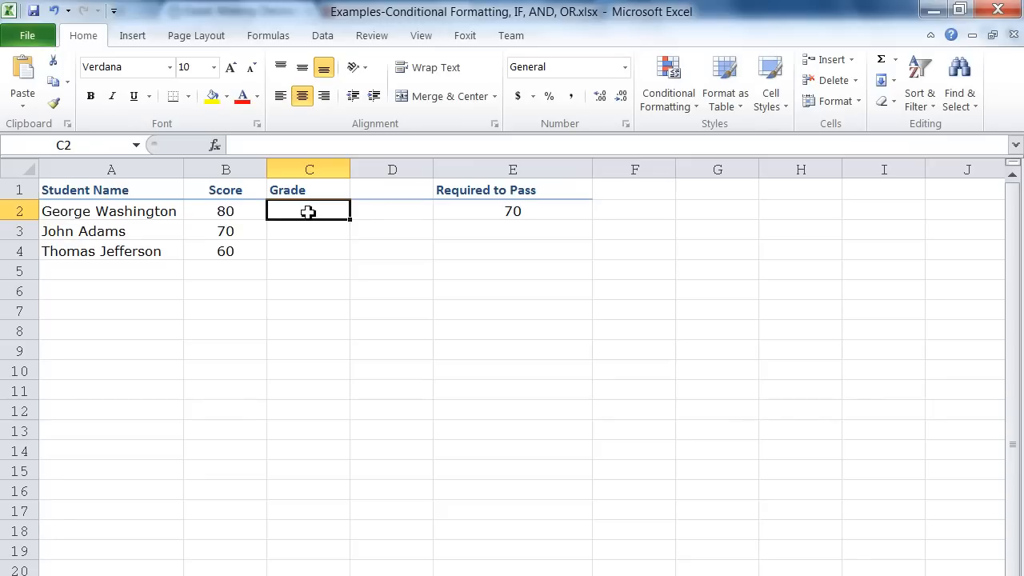
Step: Insert the logical IF function in cell C2 and move its arguments dialog clear of the student data
left_click_drag(232, 211, 232, 249)
left_click(491, 210)
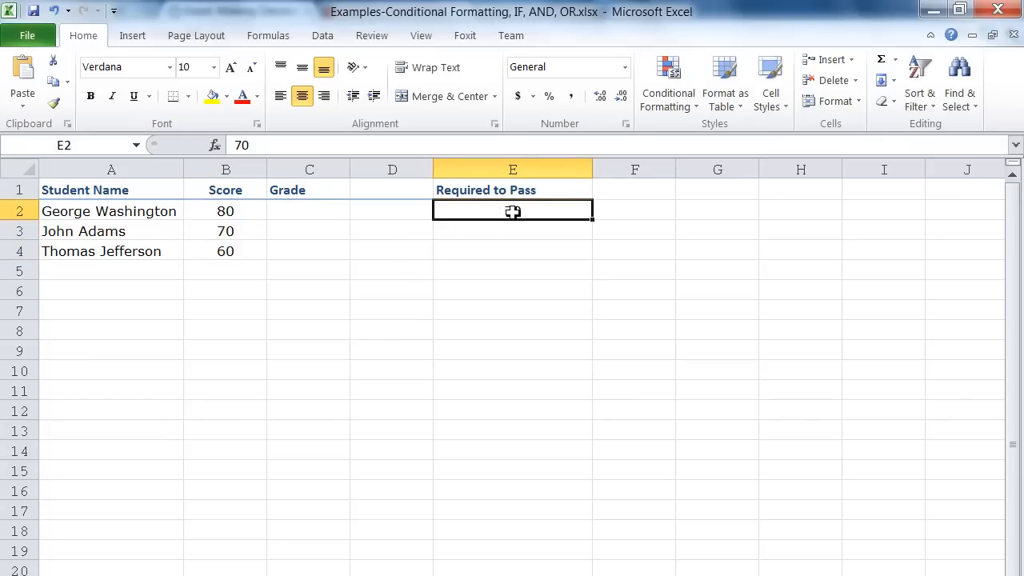
left_click(309, 209)
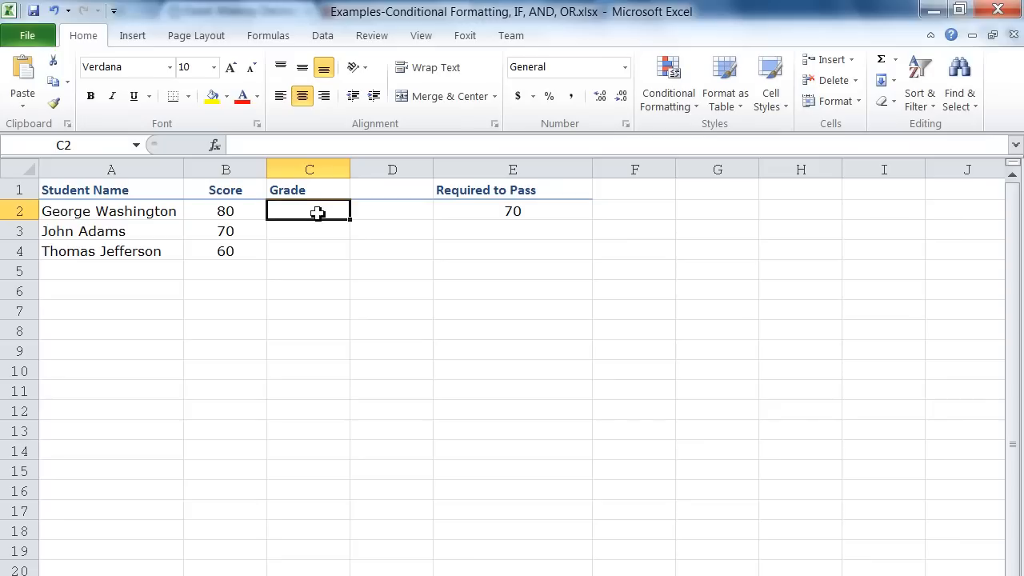
left_click(272, 37)
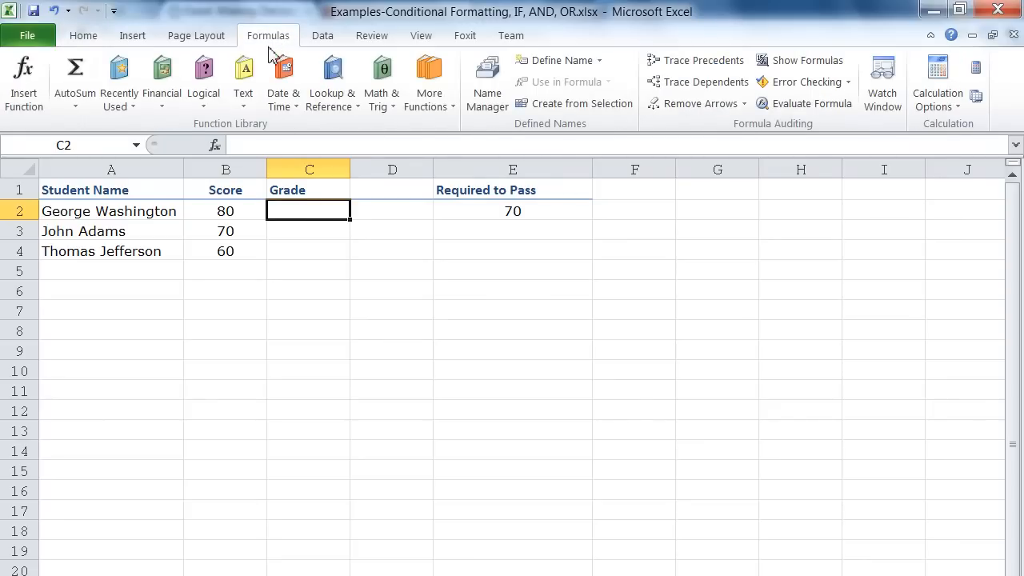
left_click(206, 113)
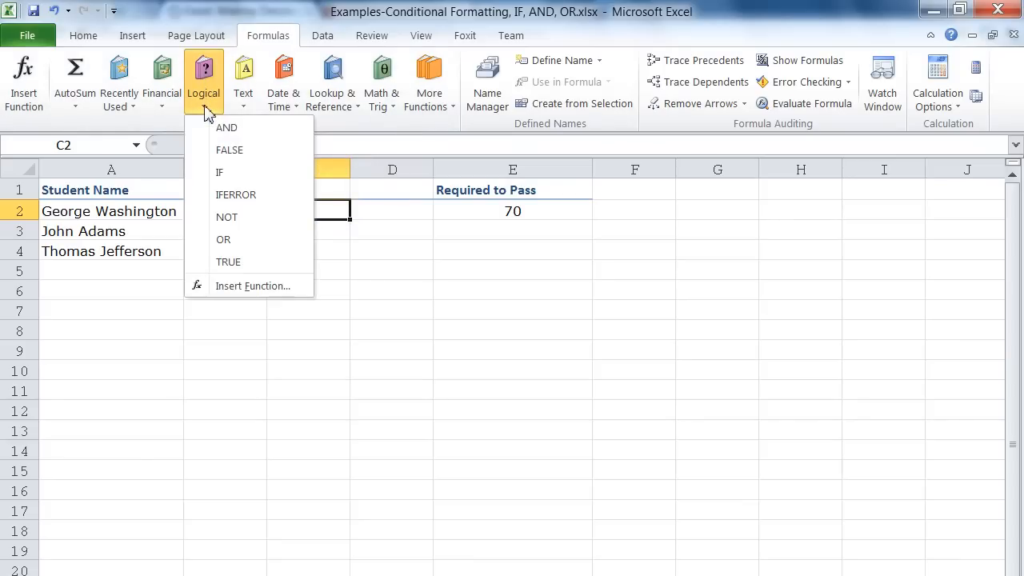
left_click(228, 174)
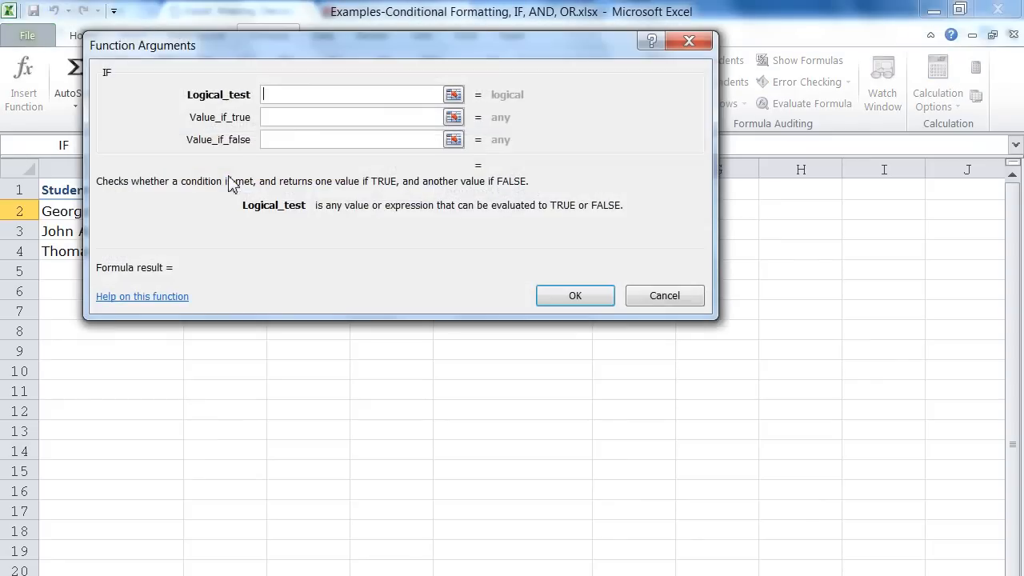
left_click_drag(365, 75, 625, 253)
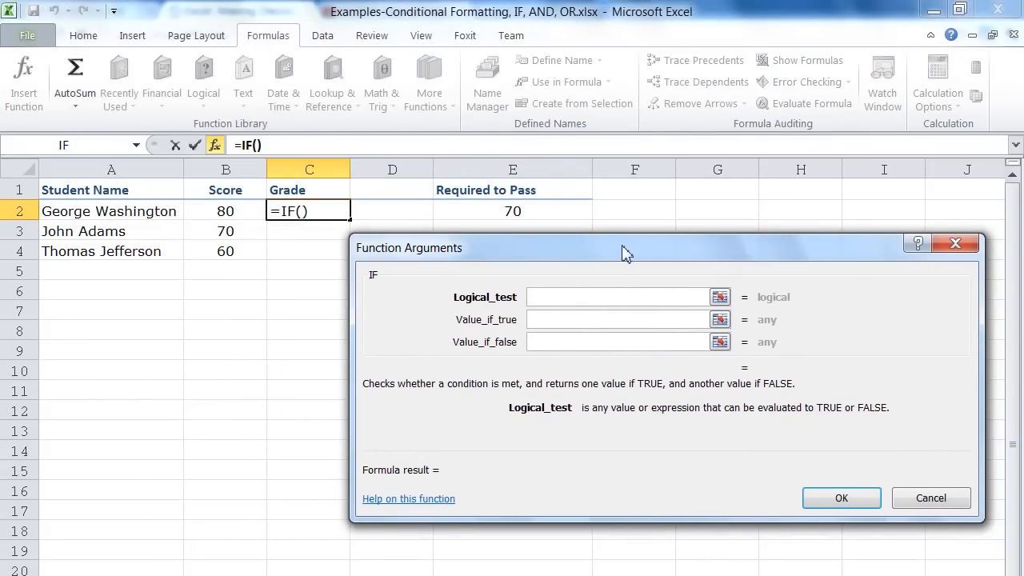
Step: Set the IF function's logical test to B2>=$E$2, with the pass mark as an absolute reference
left_click(543, 319)
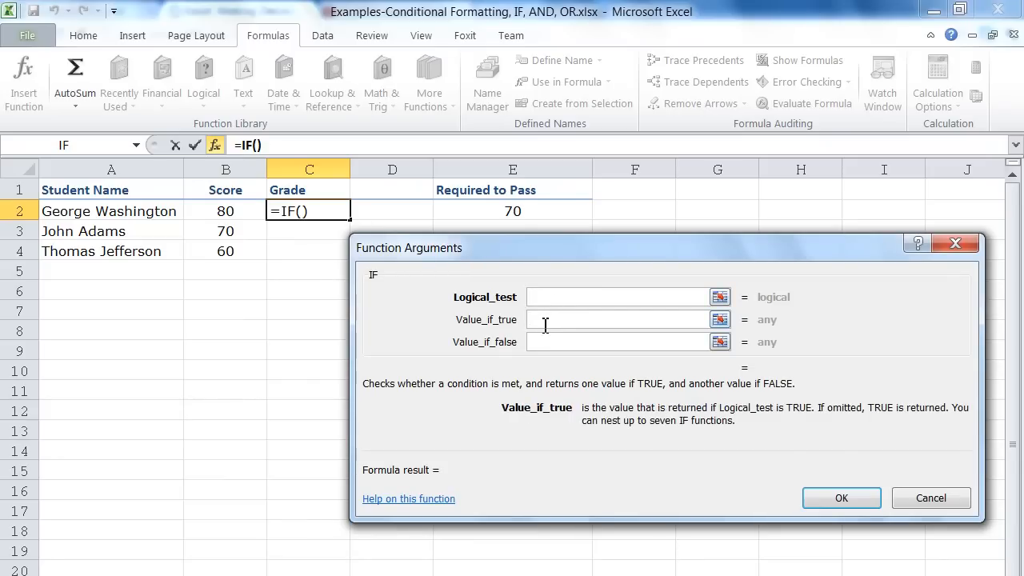
left_click(534, 343)
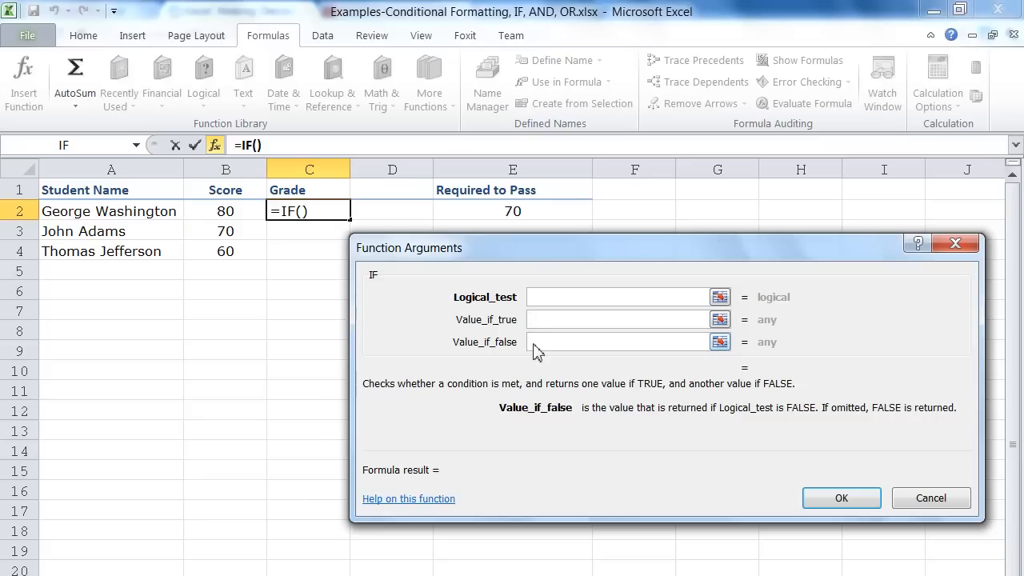
left_click(557, 301)
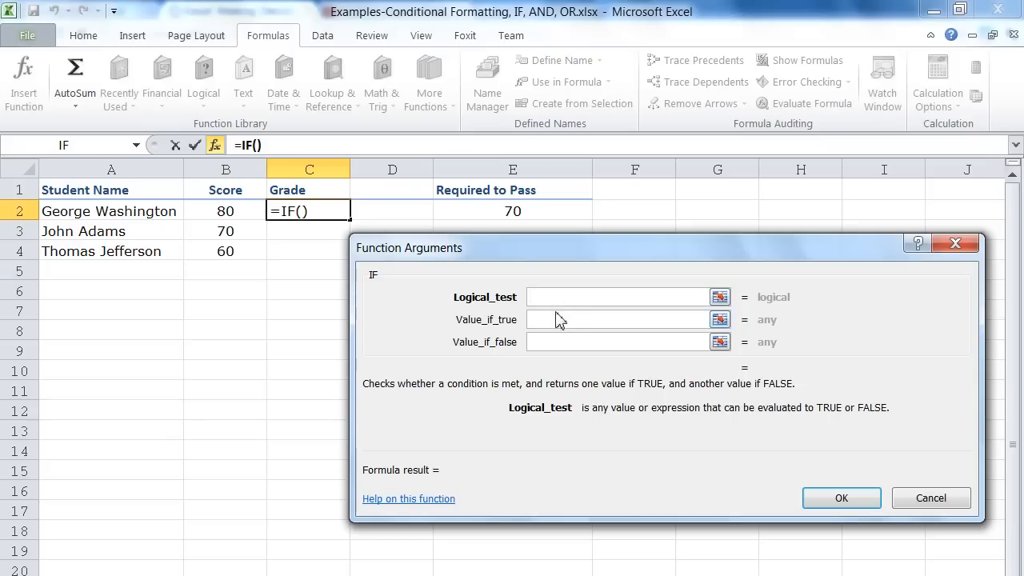
left_click(226, 214)
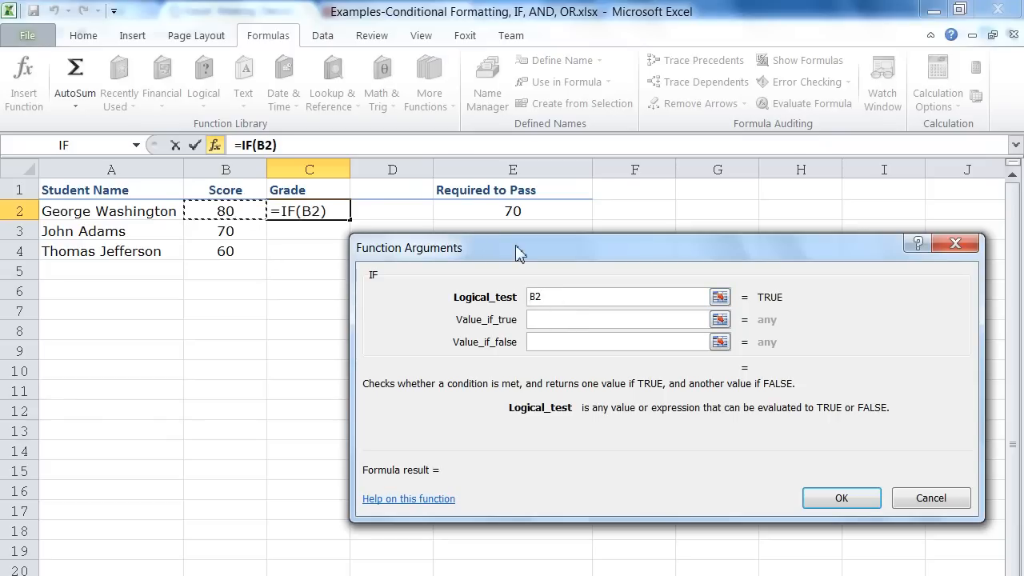
type(">=")
left_click(519, 212)
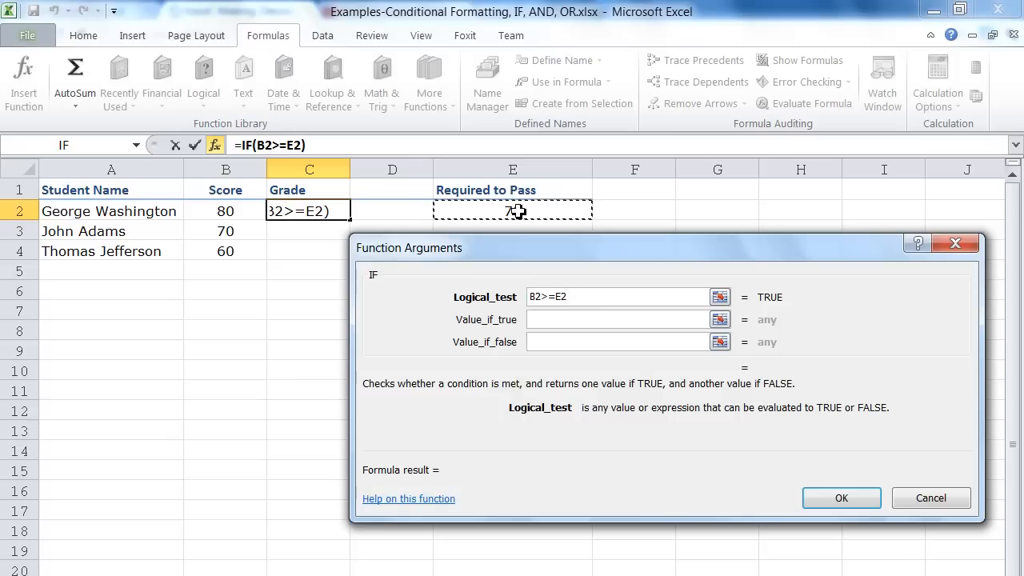
left_click(564, 297)
key("F4")
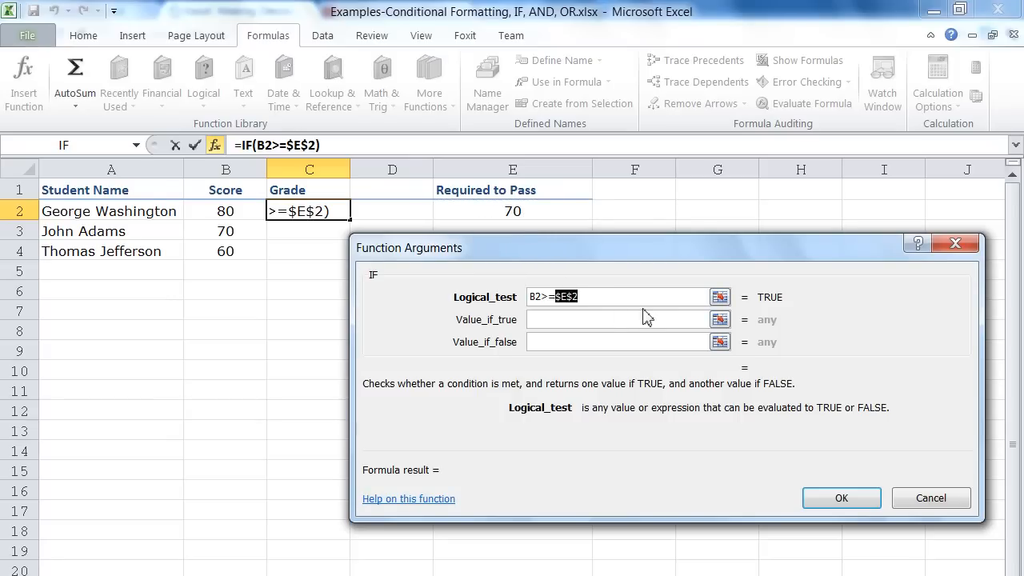
Step: Set the IF function's value if true to "P" and value if false to "F", and confirm the formula
left_click(552, 320)
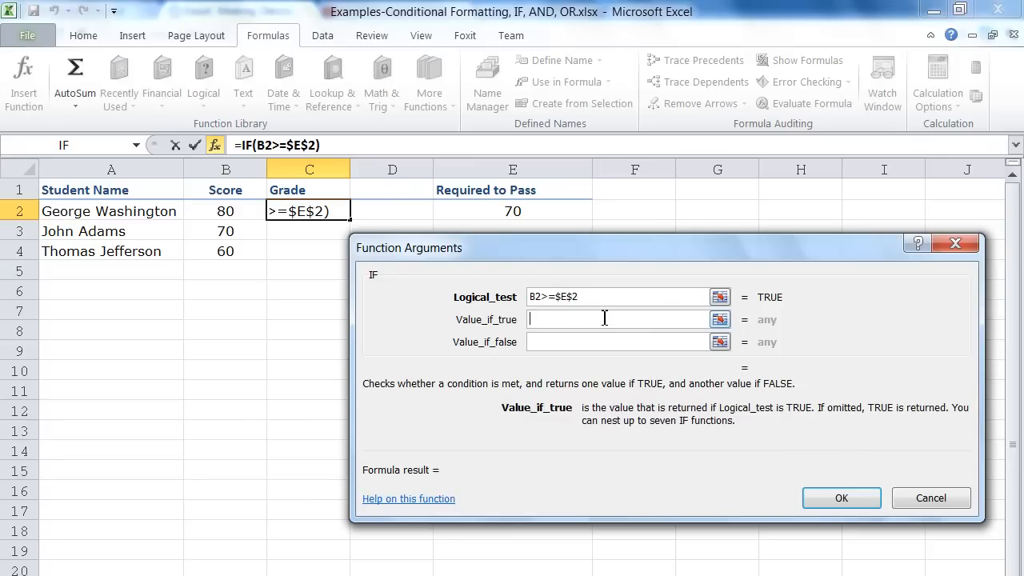
type("P")
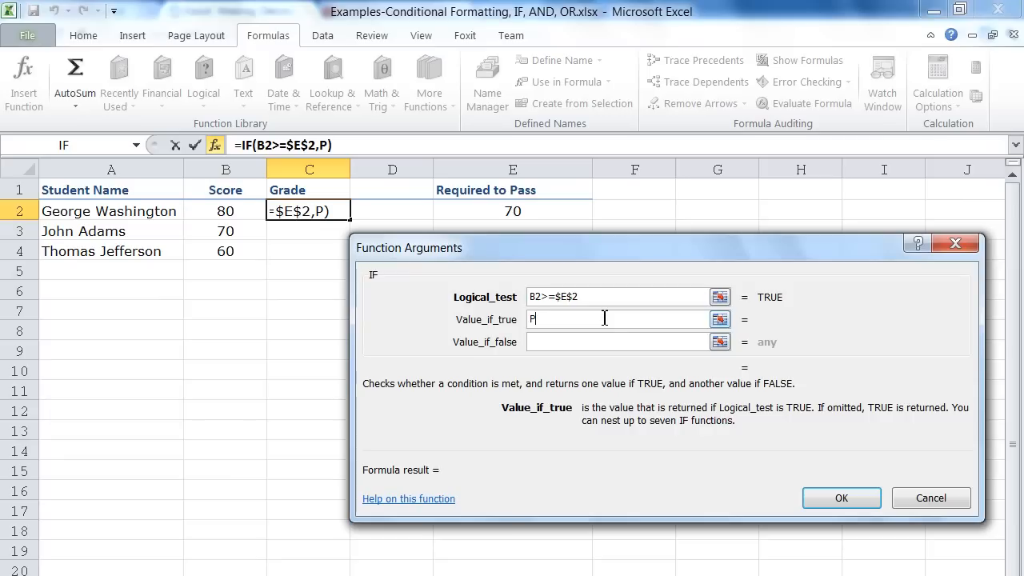
key("Tab")
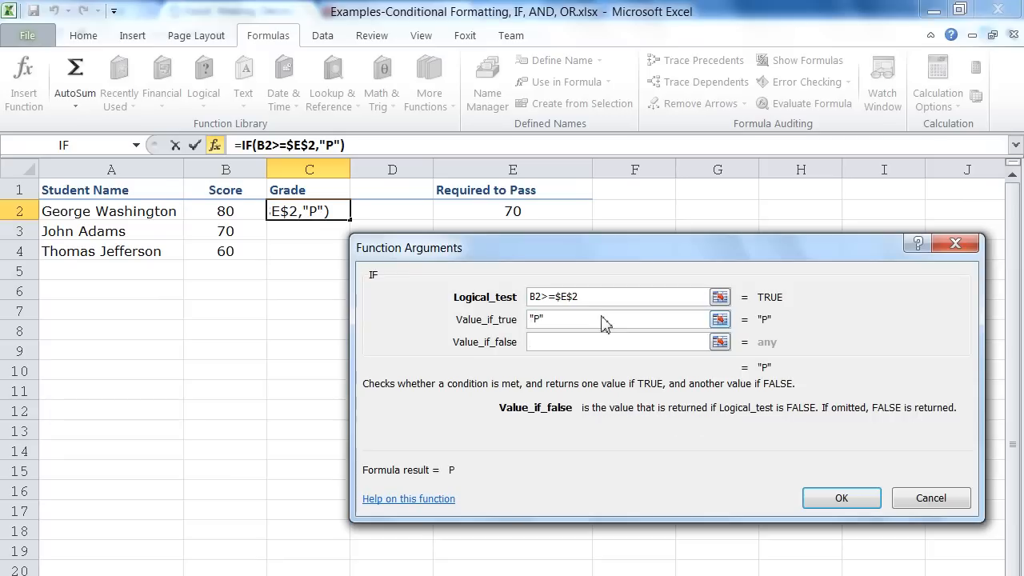
type("F")
key("Tab")
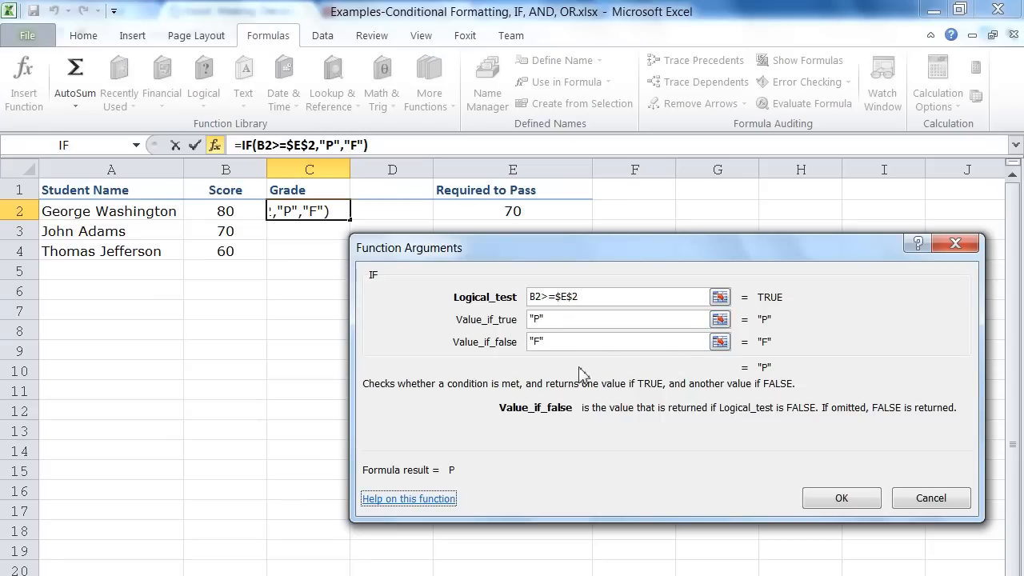
left_click(560, 321)
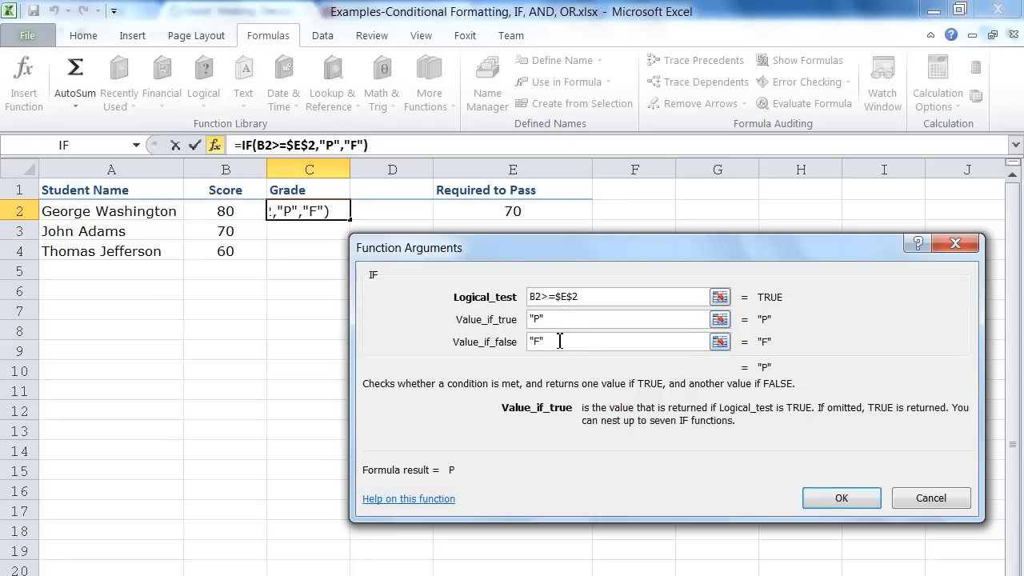
left_click(558, 341)
left_click(558, 322)
left_click(559, 341)
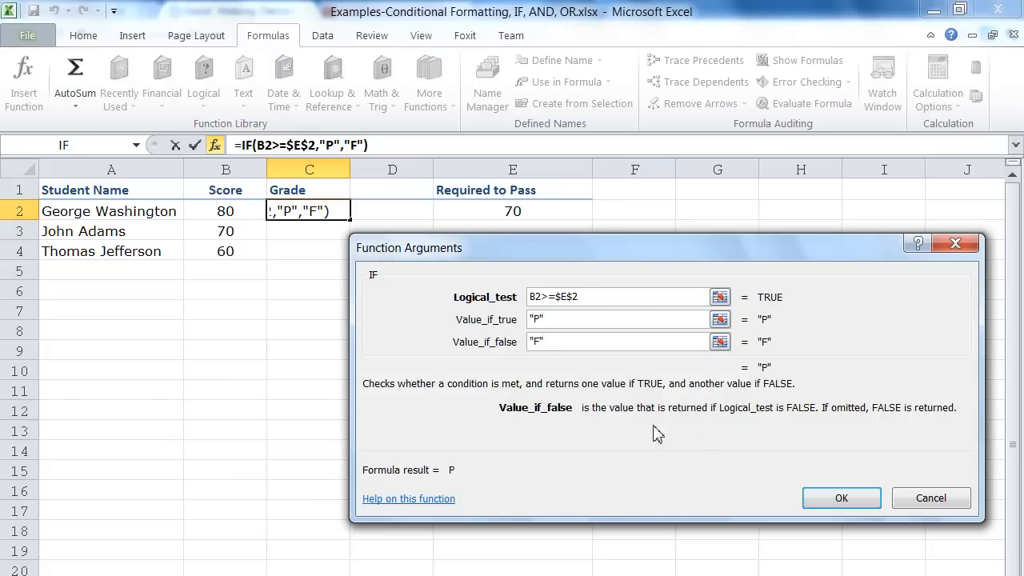
left_click(849, 504)
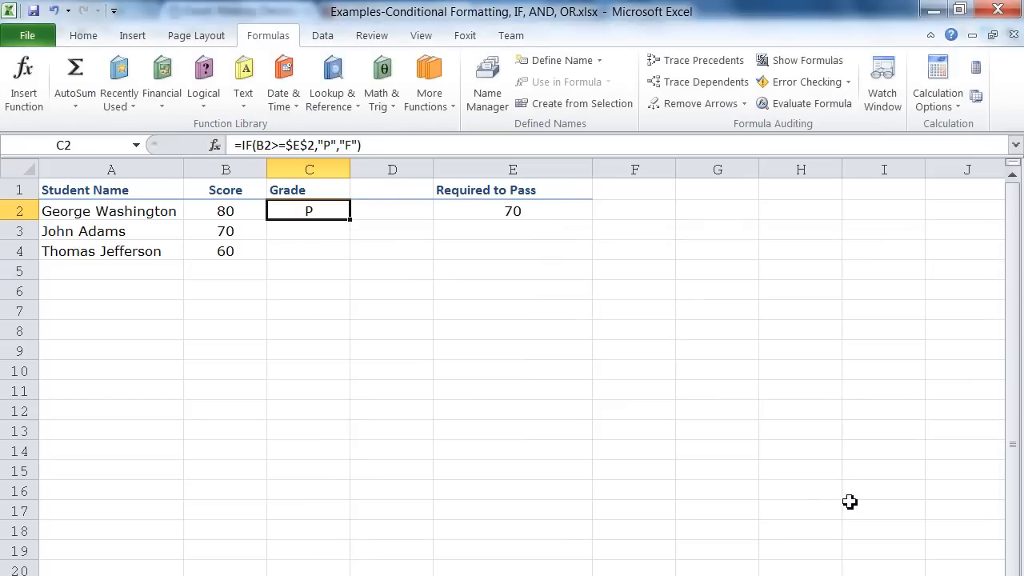
Step: Fill the IF formula from C2 down to C4 and check the grades against the scores and pass mark
left_click(226, 215)
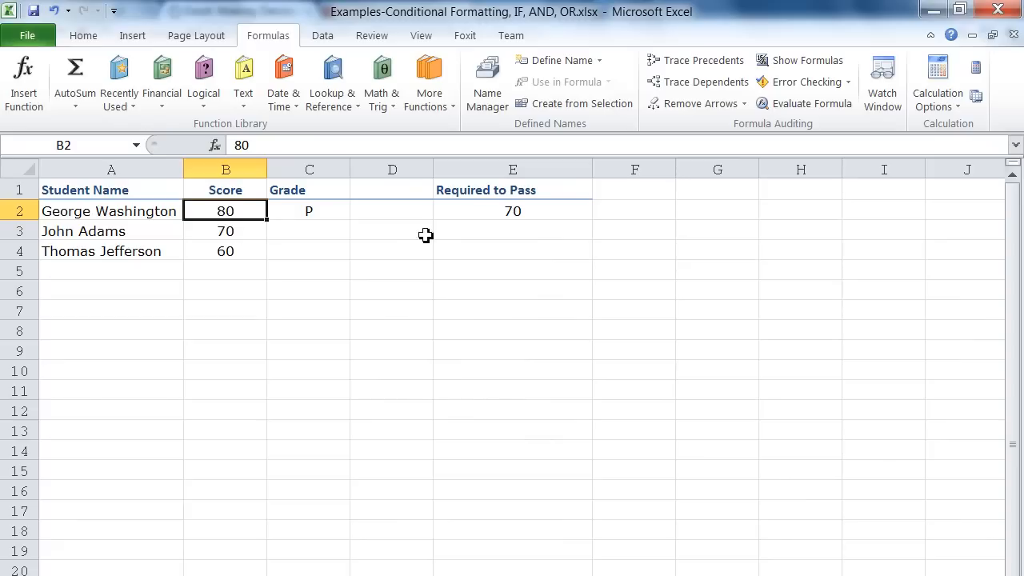
left_click(496, 213)
left_click(343, 213)
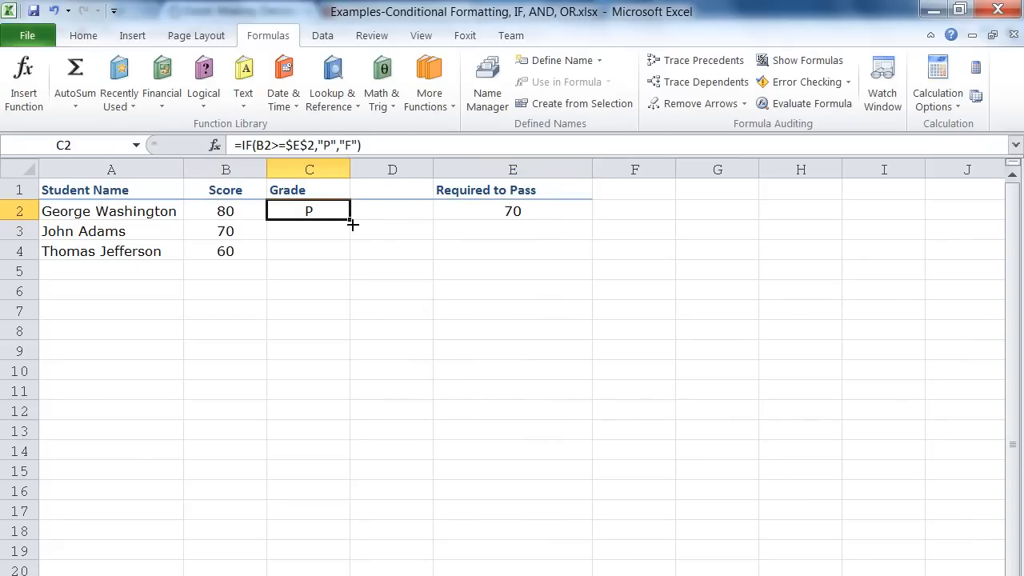
left_click_drag(352, 223, 354, 256)
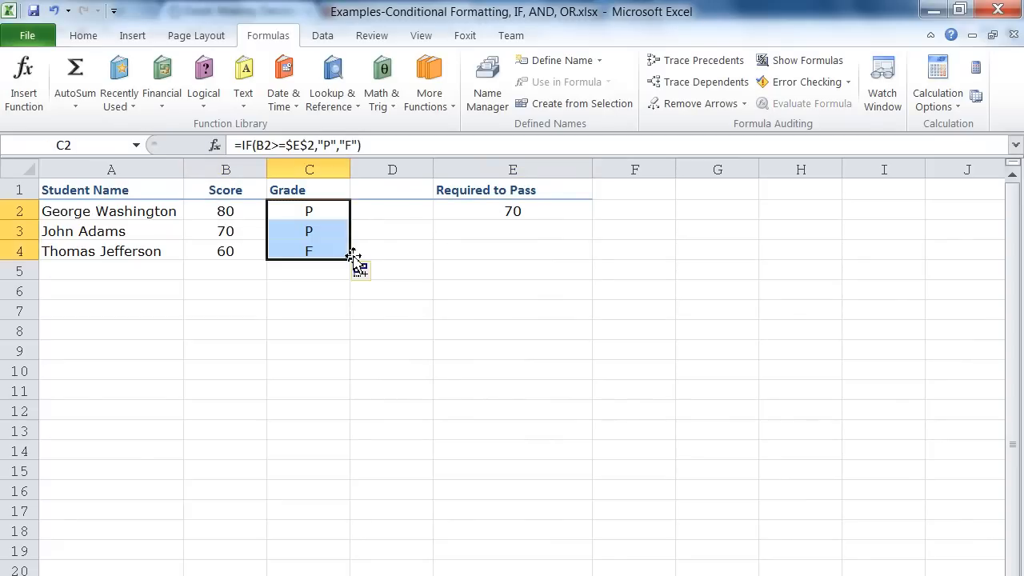
left_click(226, 232)
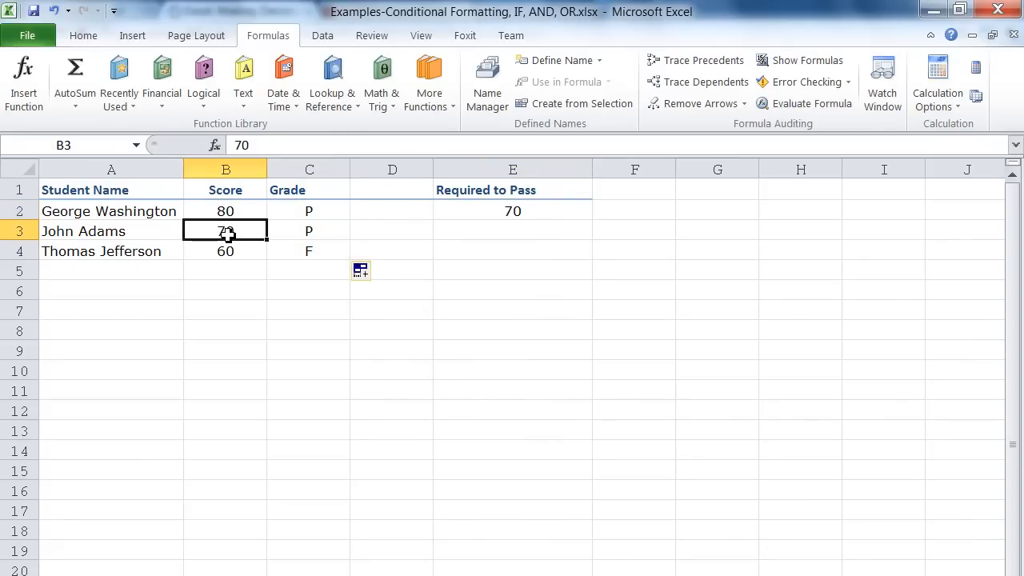
left_click(486, 212)
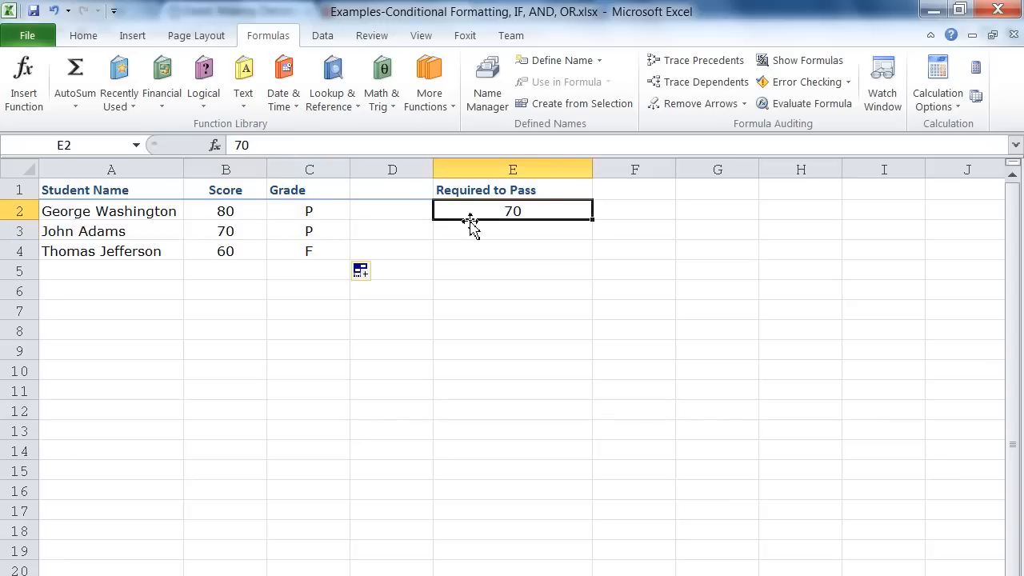
left_click(232, 253)
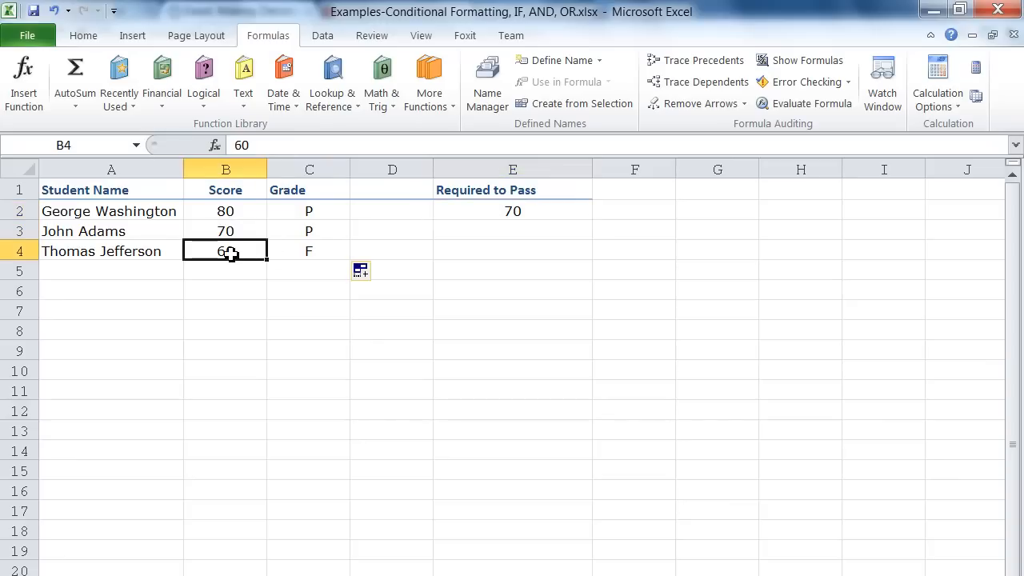
left_click(310, 254)
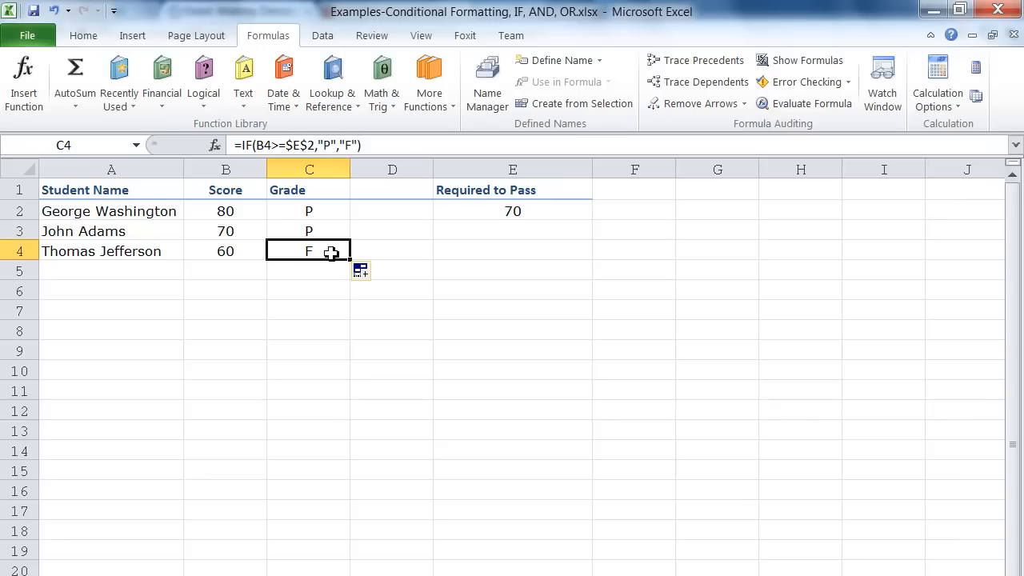
Step: Set the required passing score in E2 to 75
left_click(498, 211)
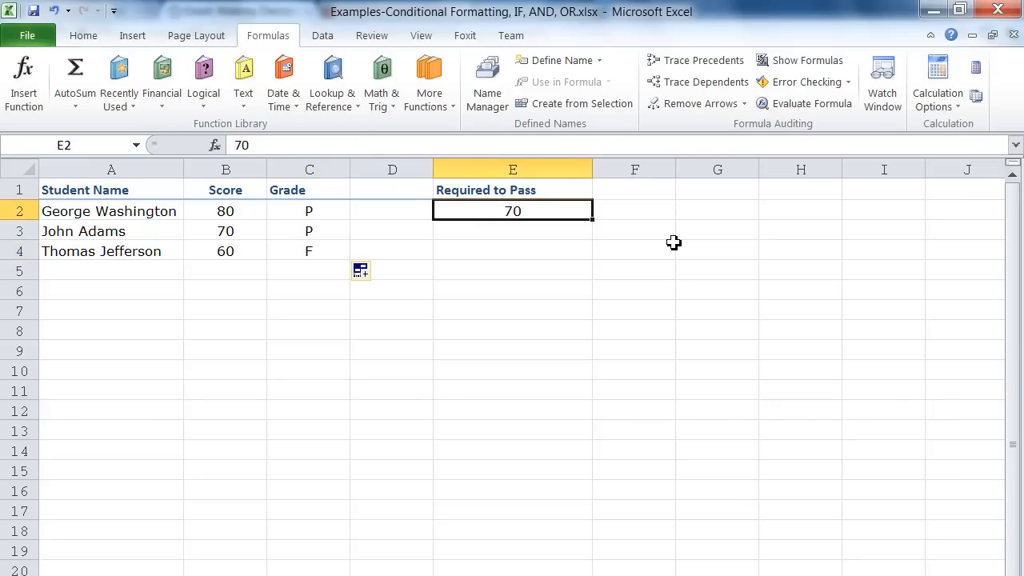
type("75")
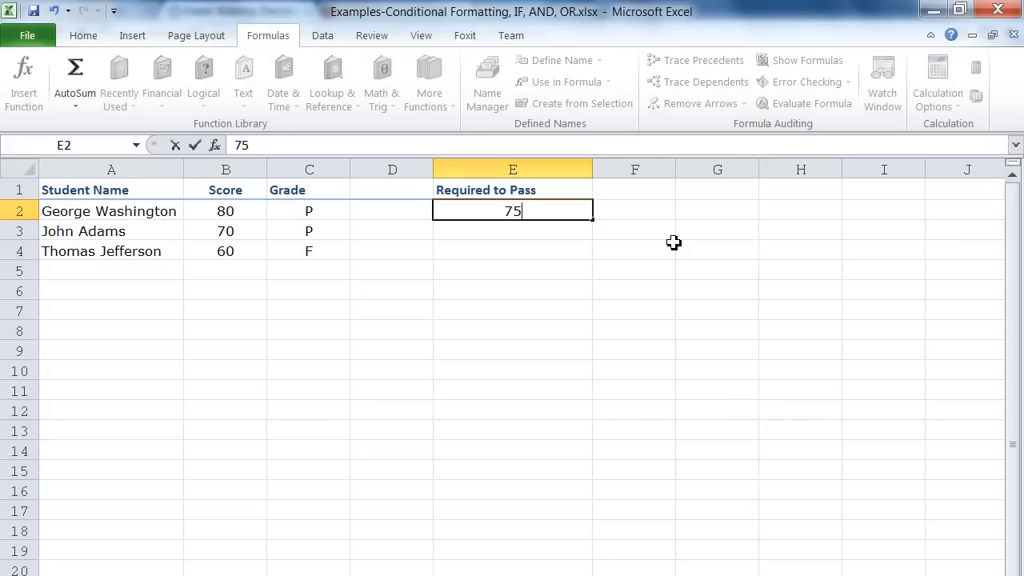
key("Return")
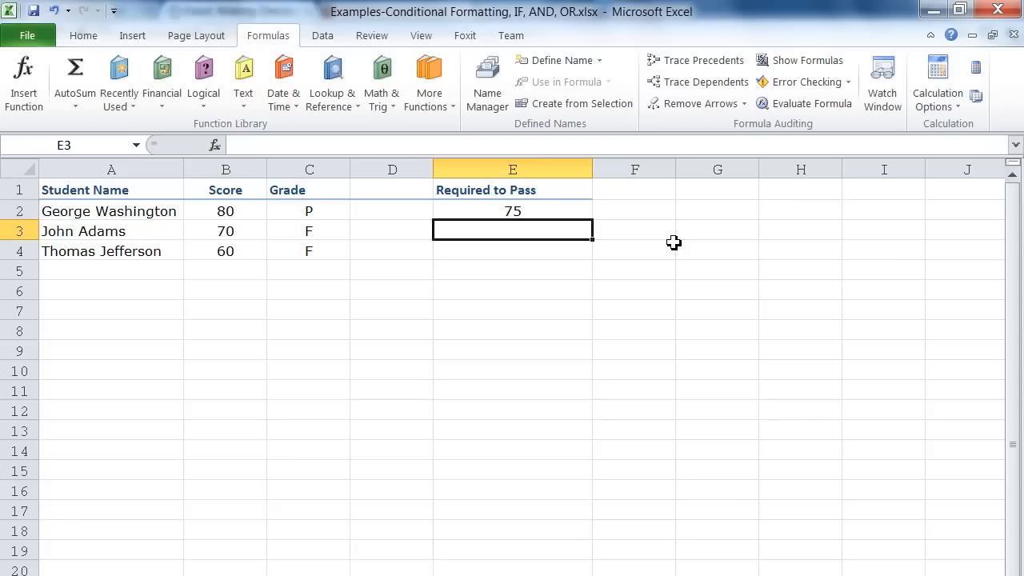
Step: Check the grade formula in C3 and clear the grade formulas from C2:C4
left_click(325, 233)
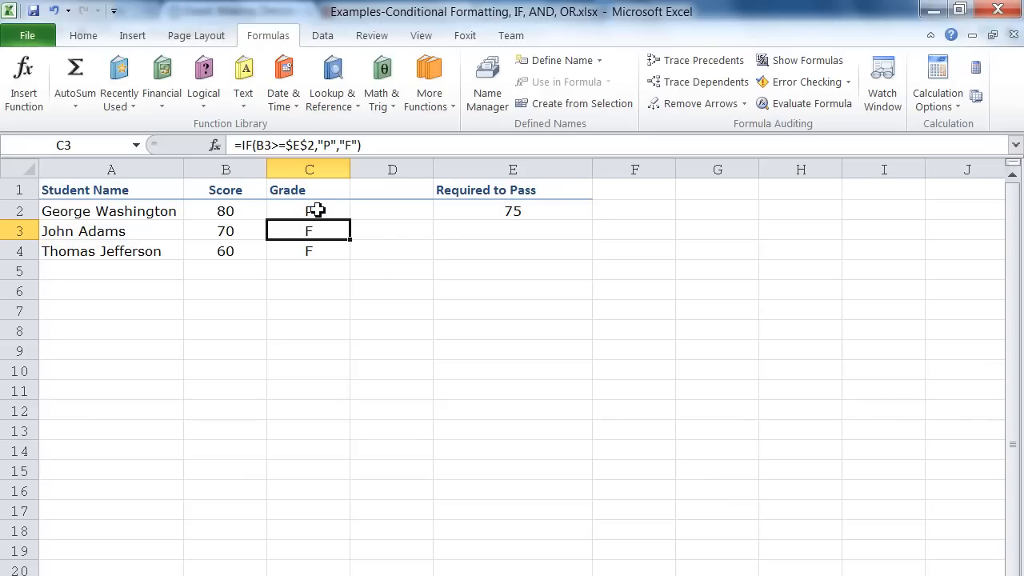
left_click_drag(316, 210, 318, 251)
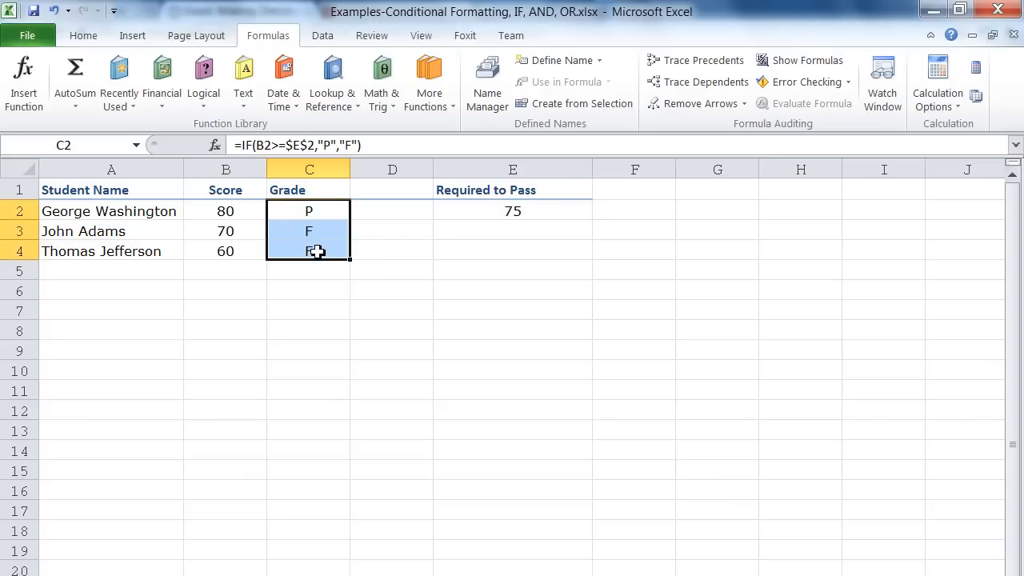
key("Delete")
Step: Enter the formula =IF(B2>=$E$2,"P", "F") in C2, using an absolute reference to the required passing score
left_click(308, 208)
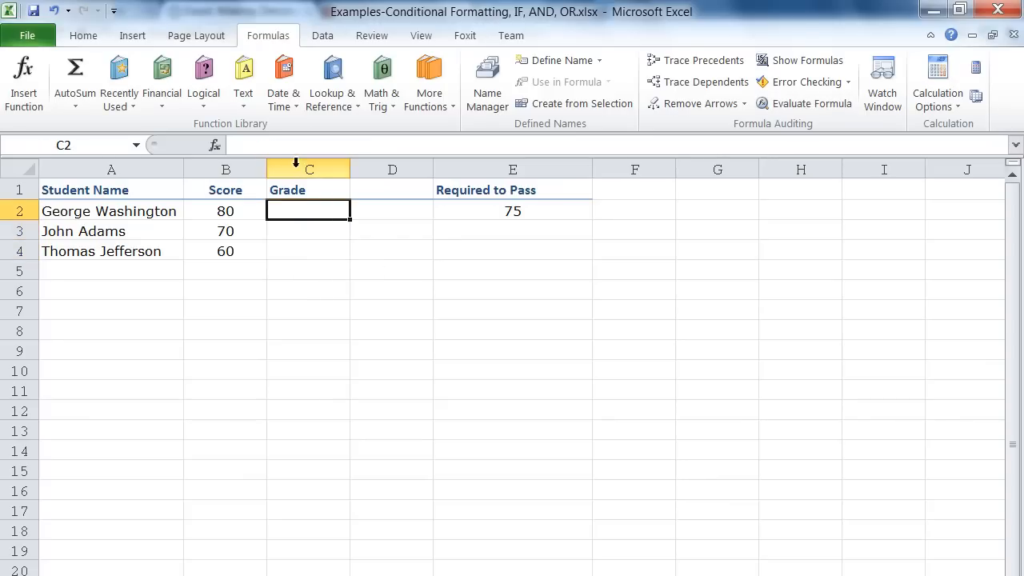
left_click(289, 145)
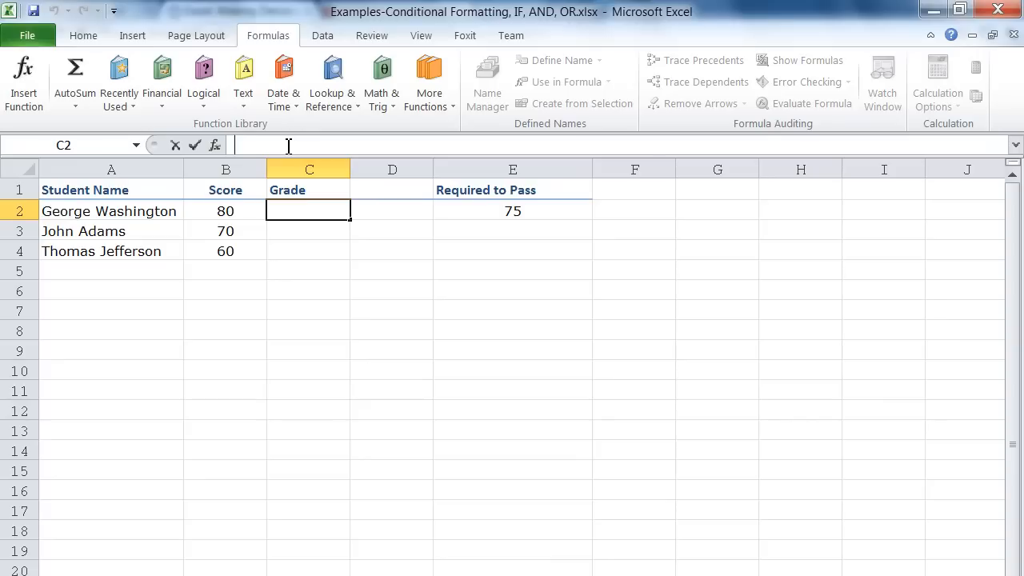
type("=if(")
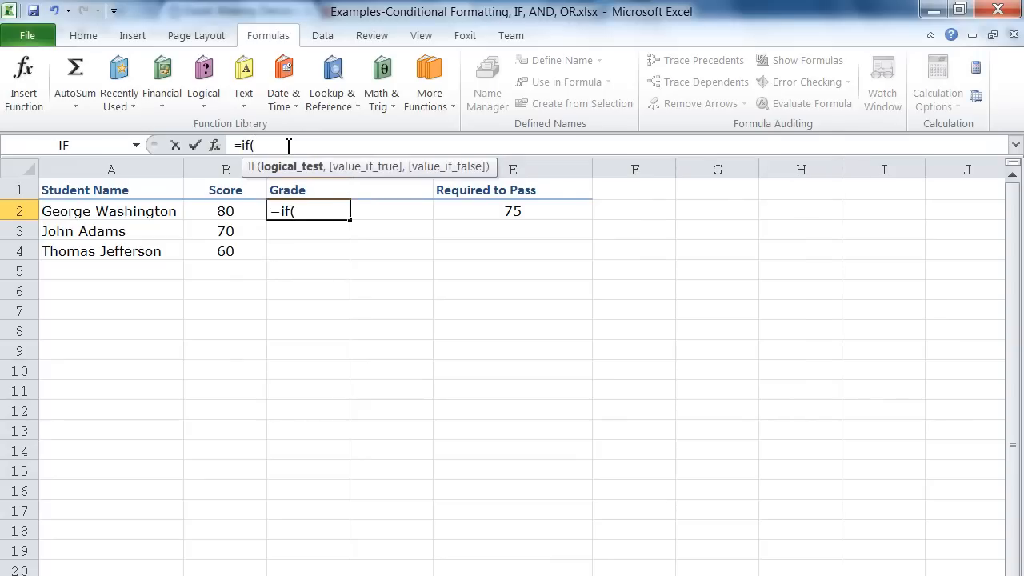
type("b2")
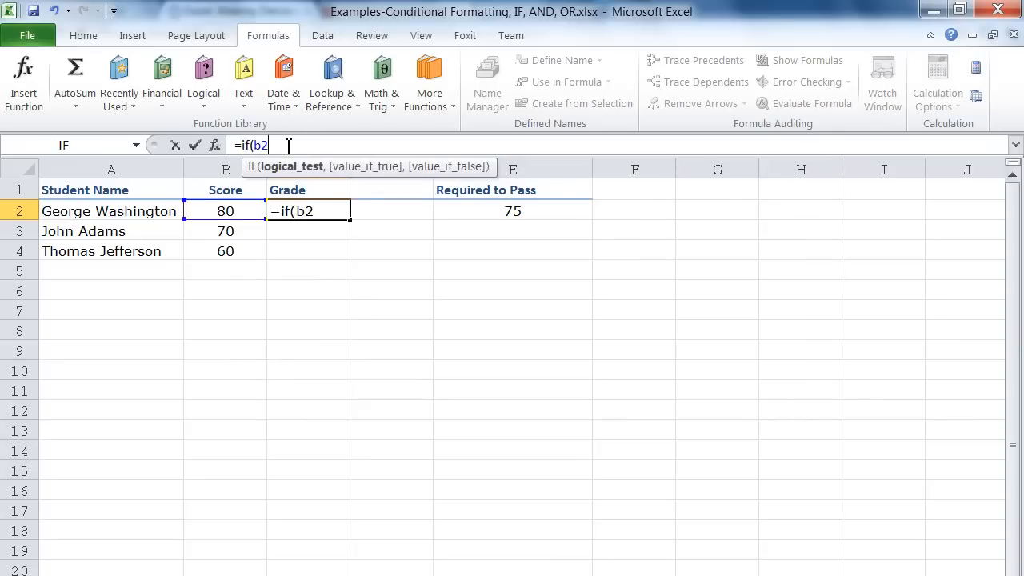
type(">=e2")
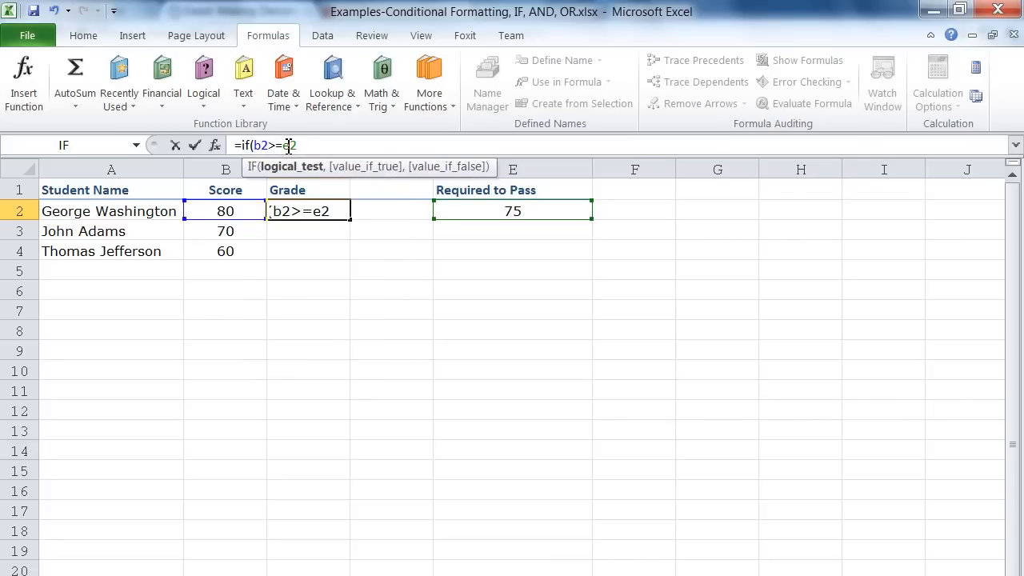
key("F4")
type(",")
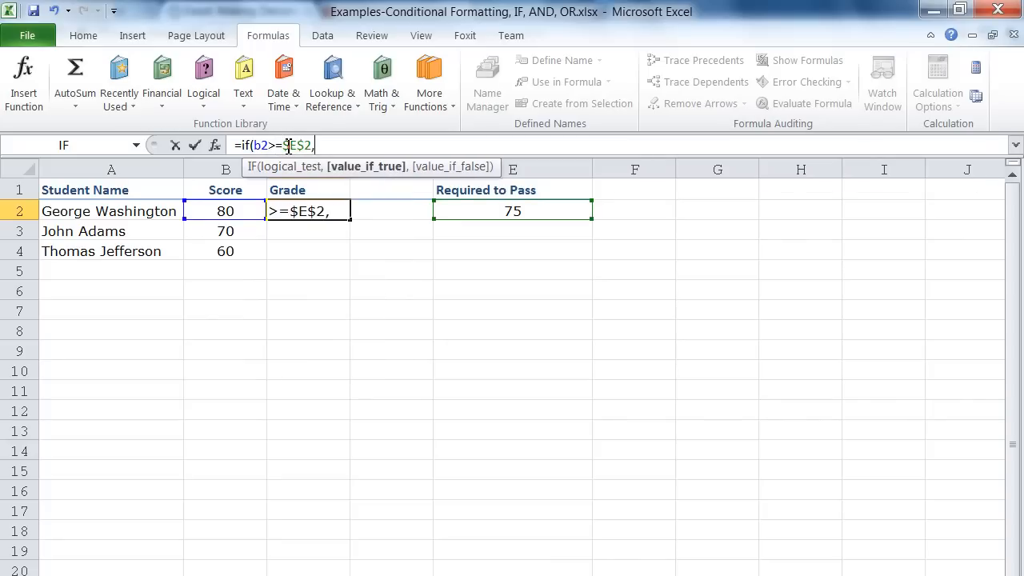
type("\"P\",")
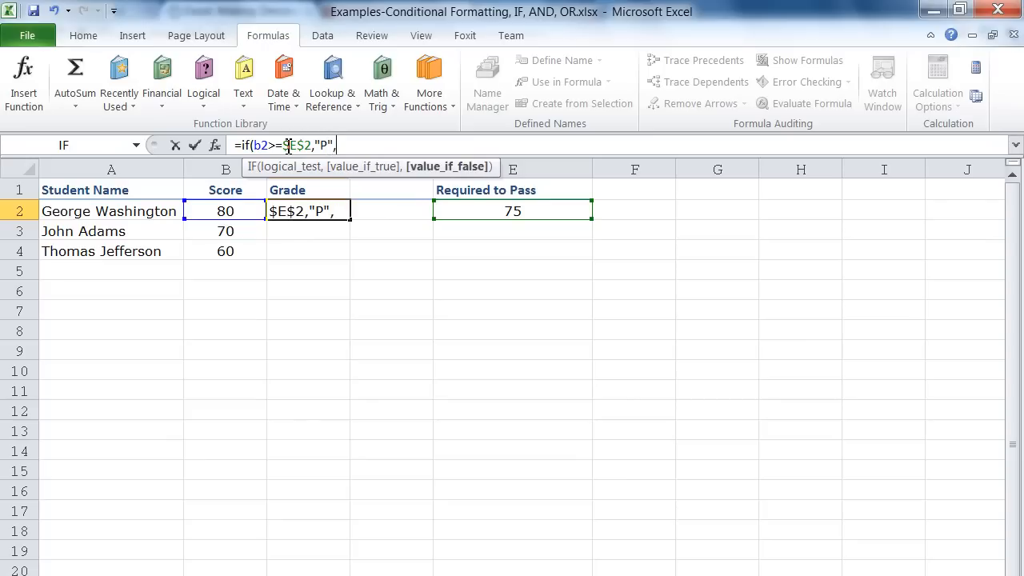
type(" \"F")
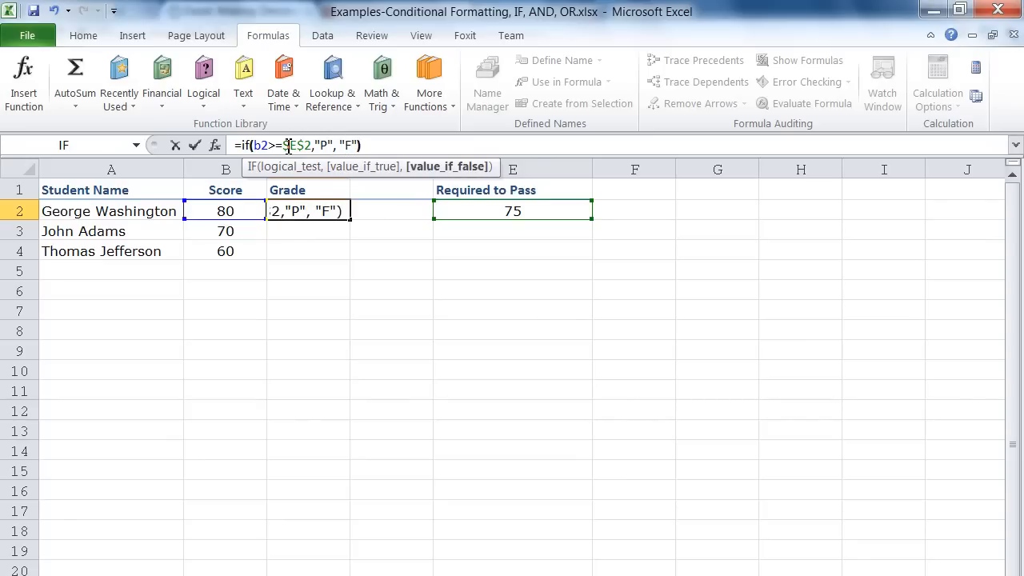
key("Return")
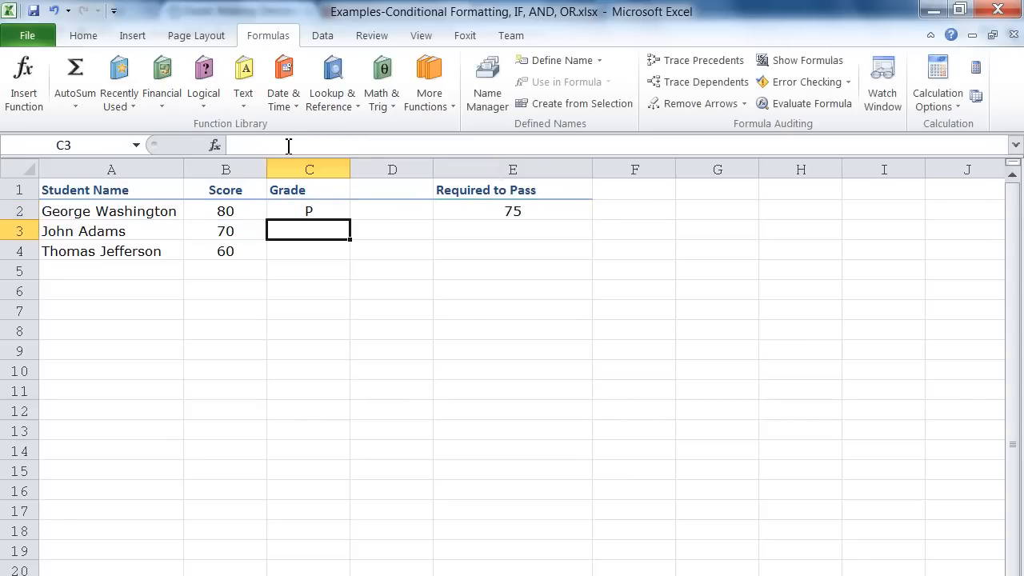
Step: Fill the IF formula from C2 down to C4 and review the quoted text arguments in the formula
left_click(339, 213)
left_click_drag(351, 224, 350, 255)
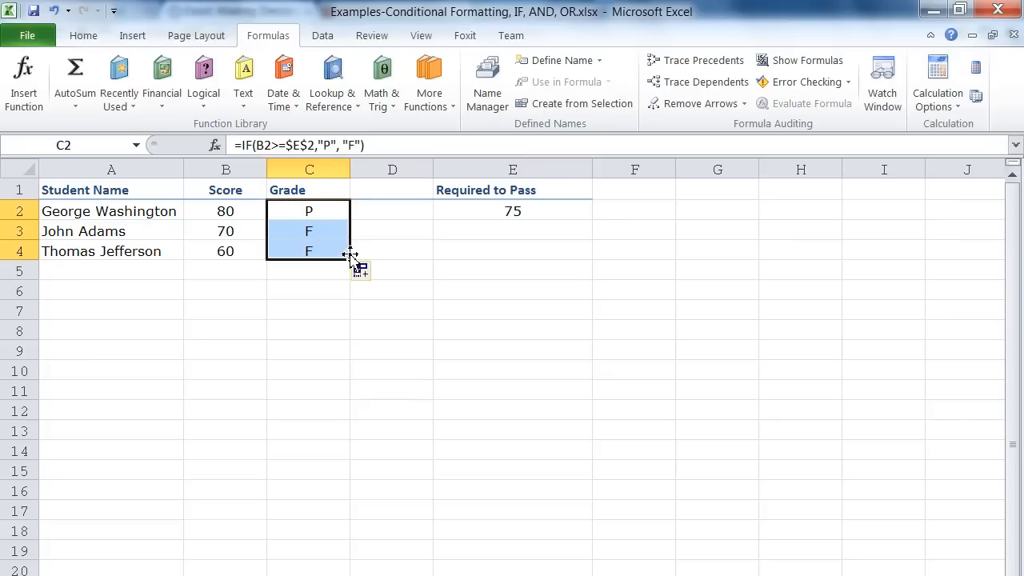
left_click(372, 144)
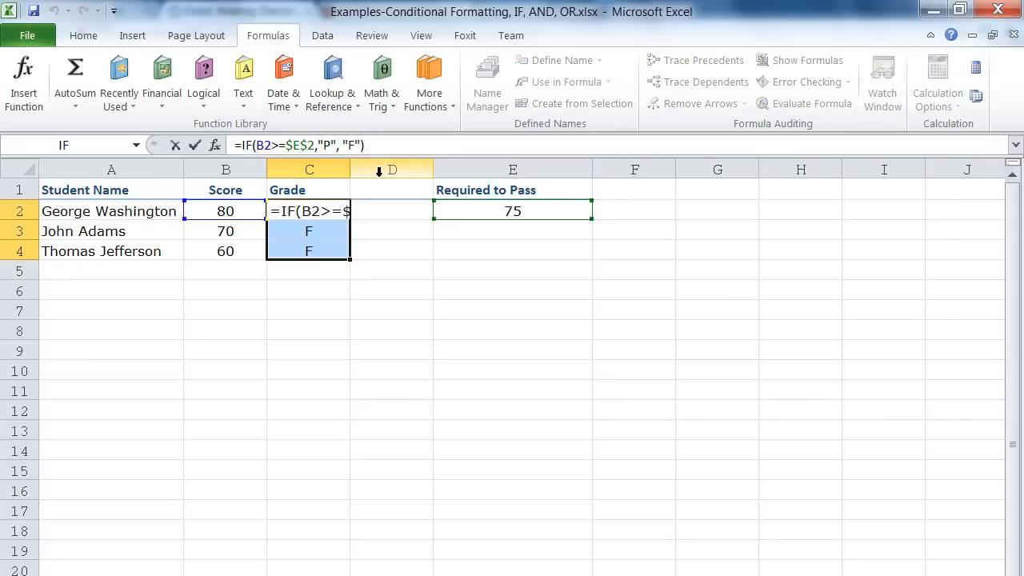
key("Escape")
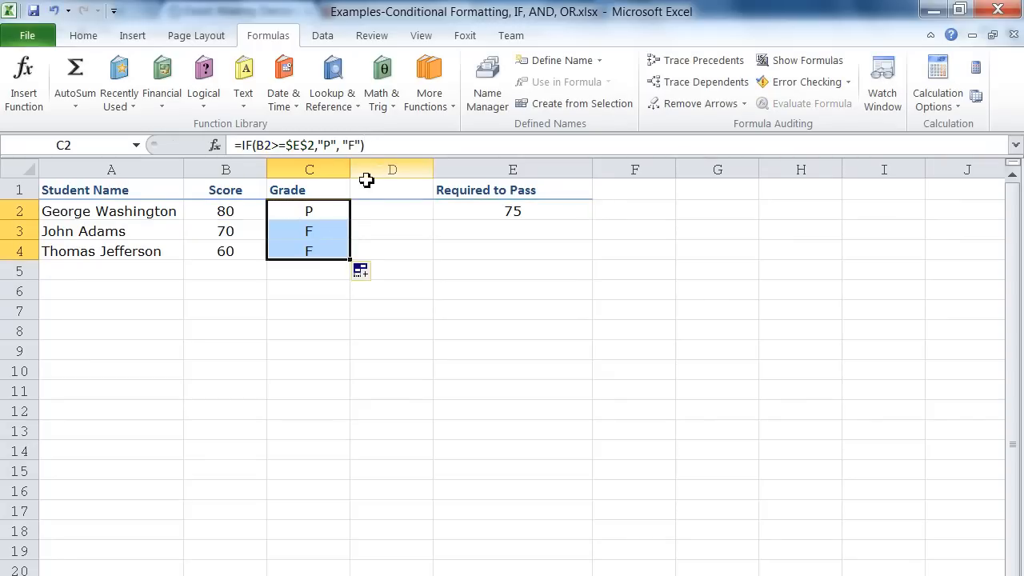
left_click(336, 145)
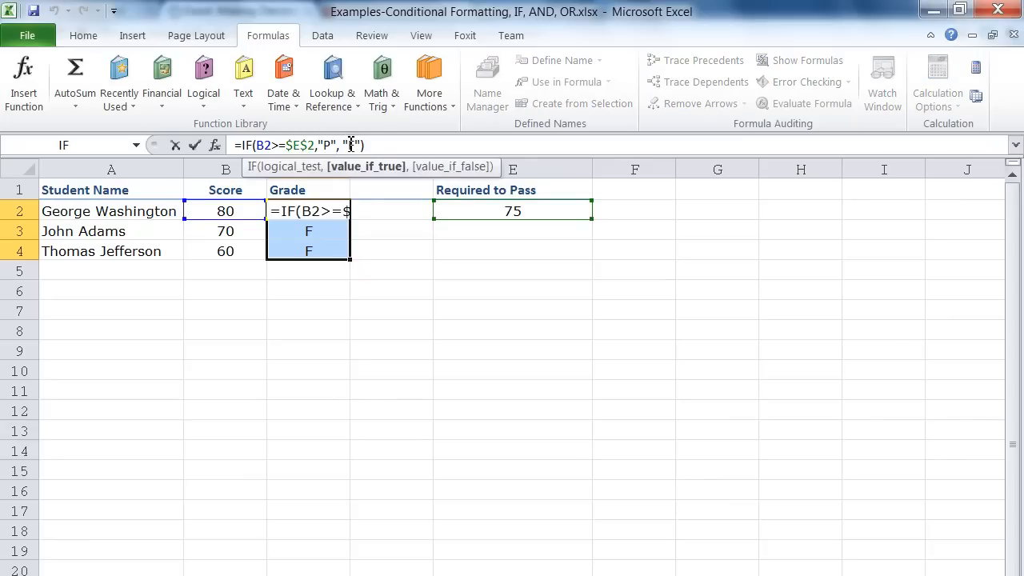
key("Escape")
Step: Remove the quotation marks around P in C2's IF formula and confirm the edit
left_click(331, 212)
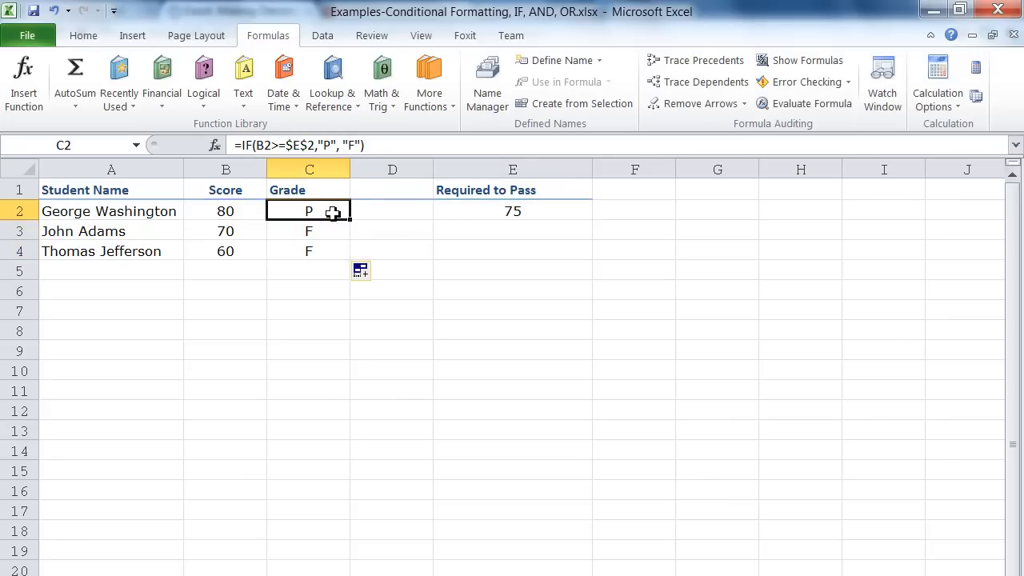
left_click(337, 145)
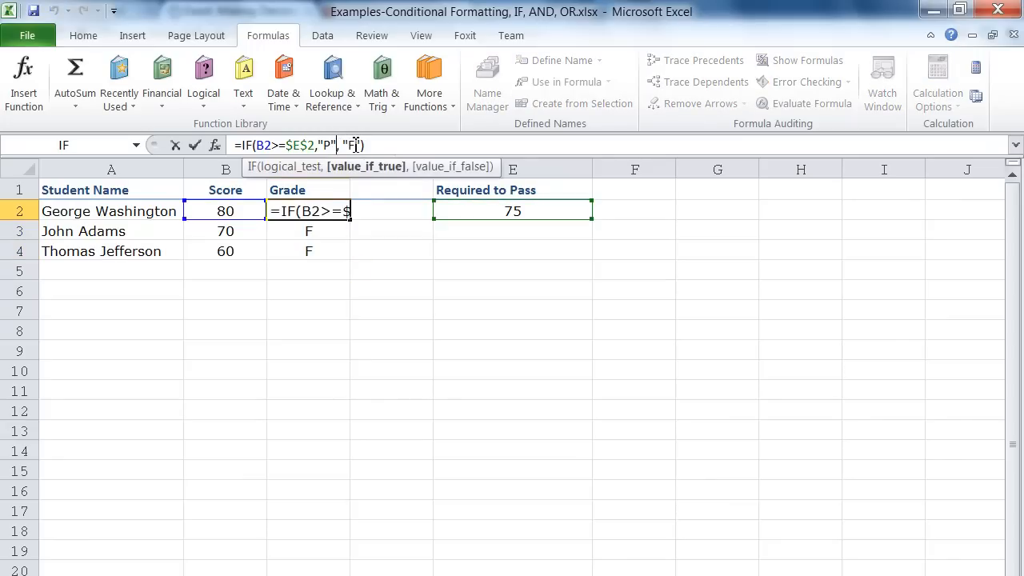
key("BackSpace")
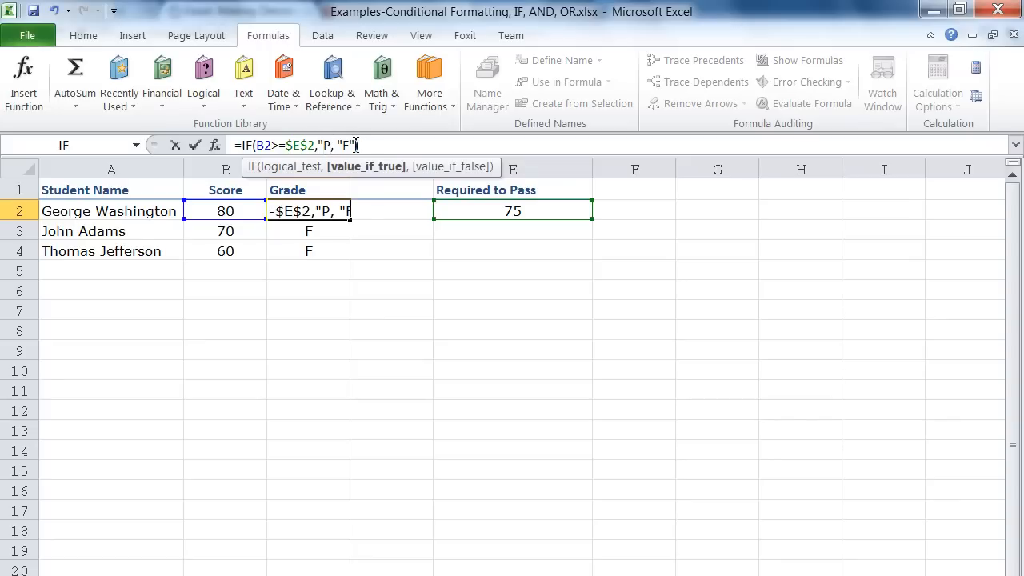
key("Left")
key("BackSpace")
key("Return")
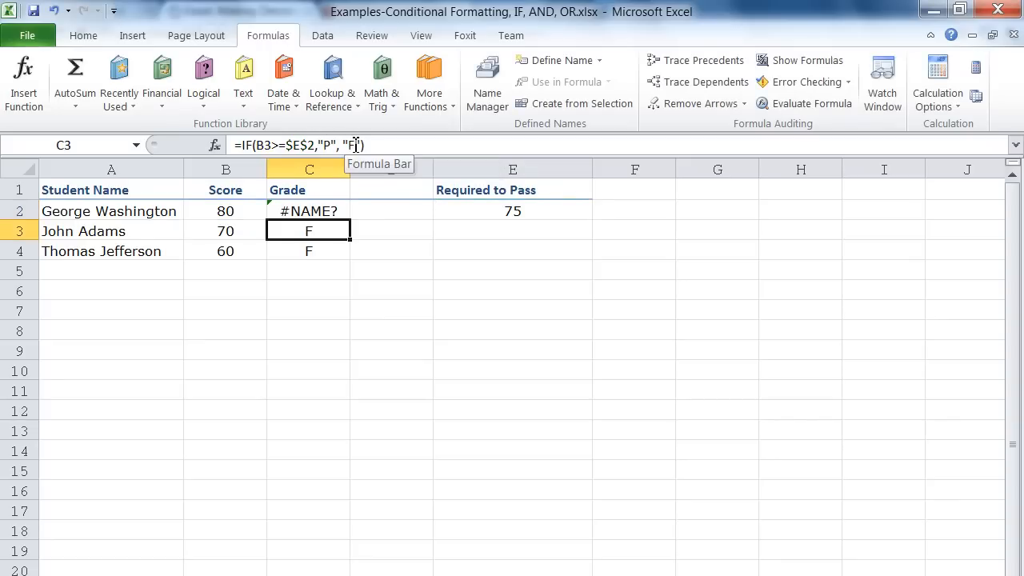
Step: Step through the calculation of C2's faulty formula with Evaluate Formula until the evaluation finishes, and close the evaluation
left_click(319, 211)
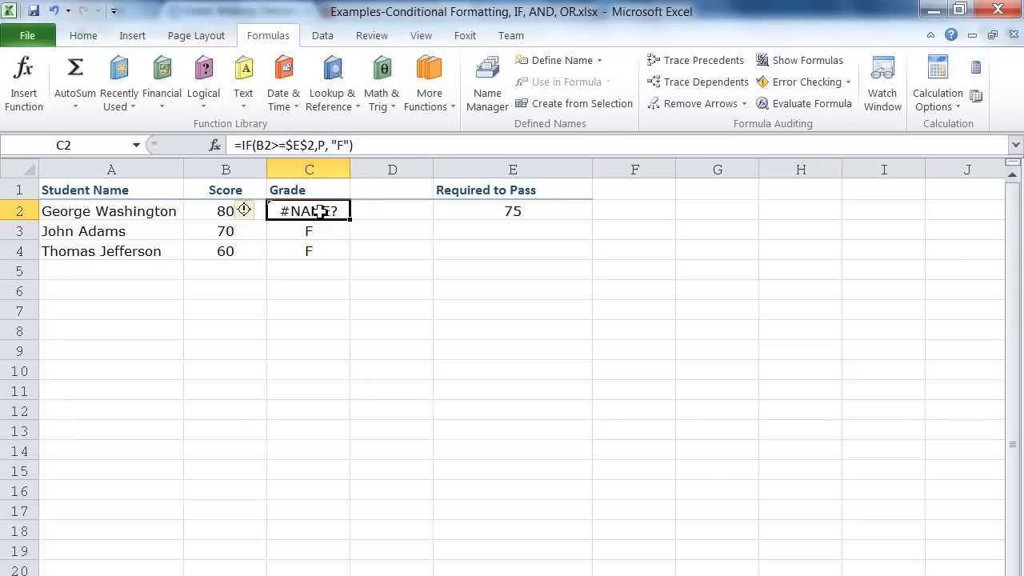
right_click(319, 211)
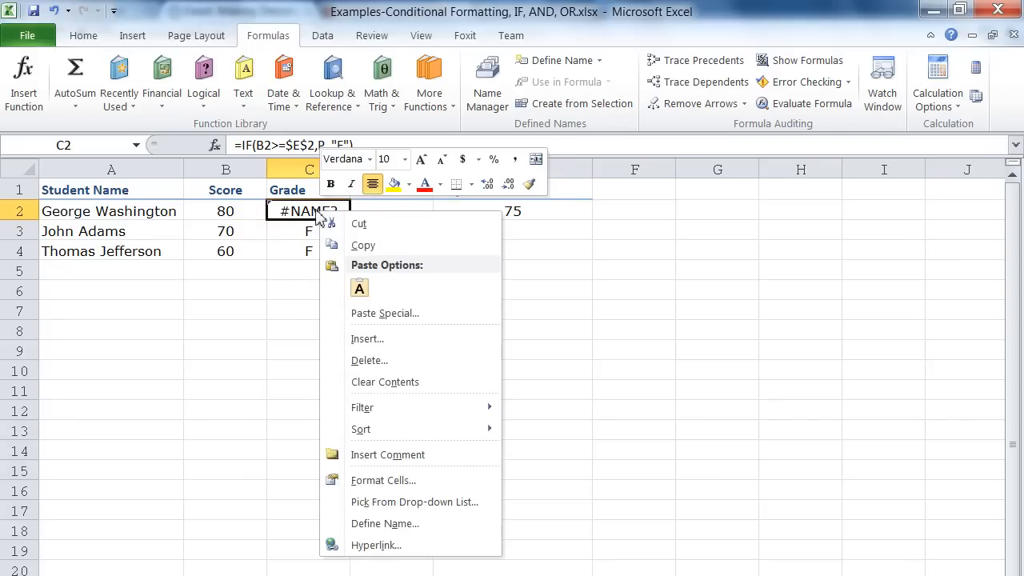
left_click(320, 211)
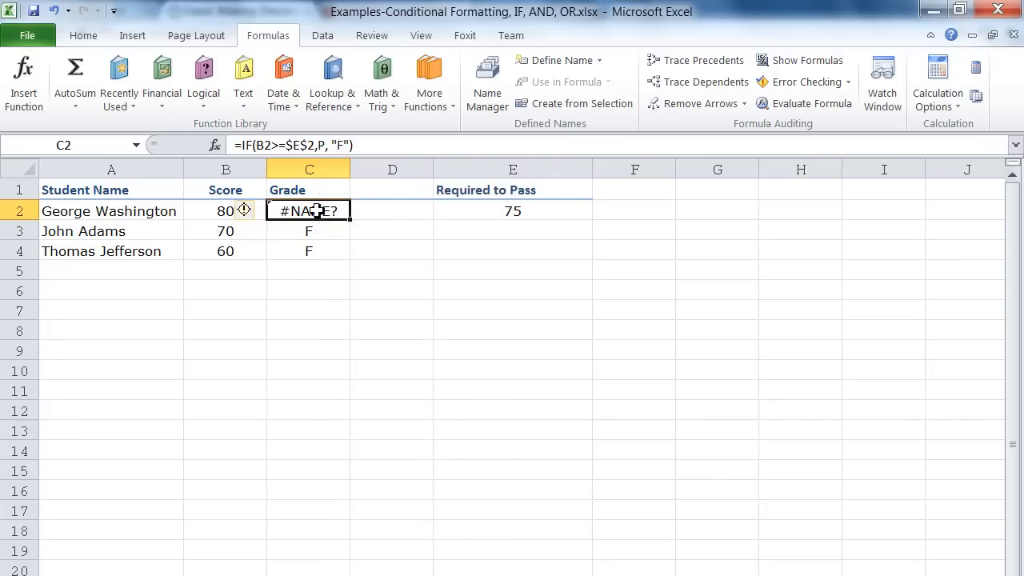
left_click(260, 212)
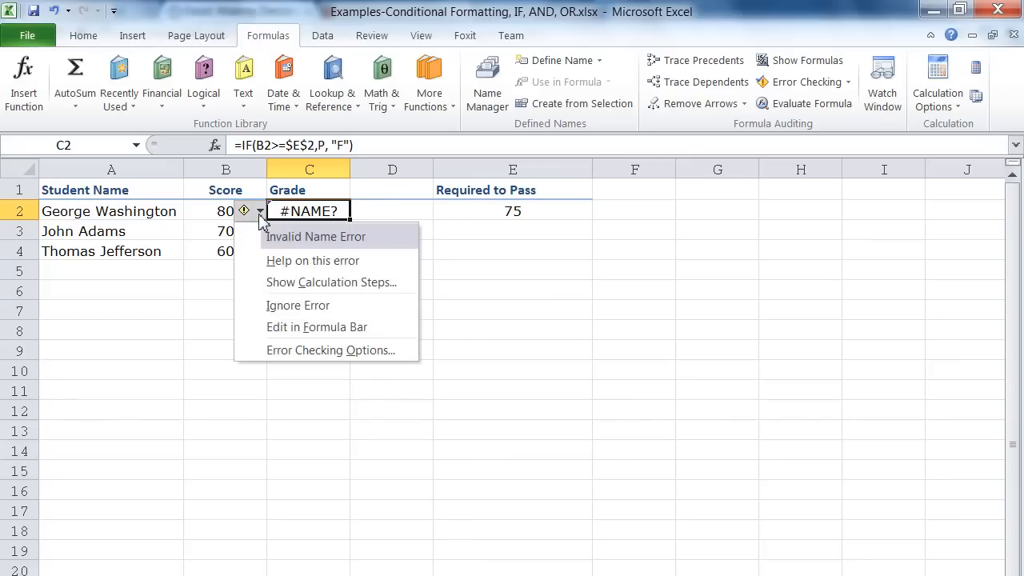
left_click(312, 283)
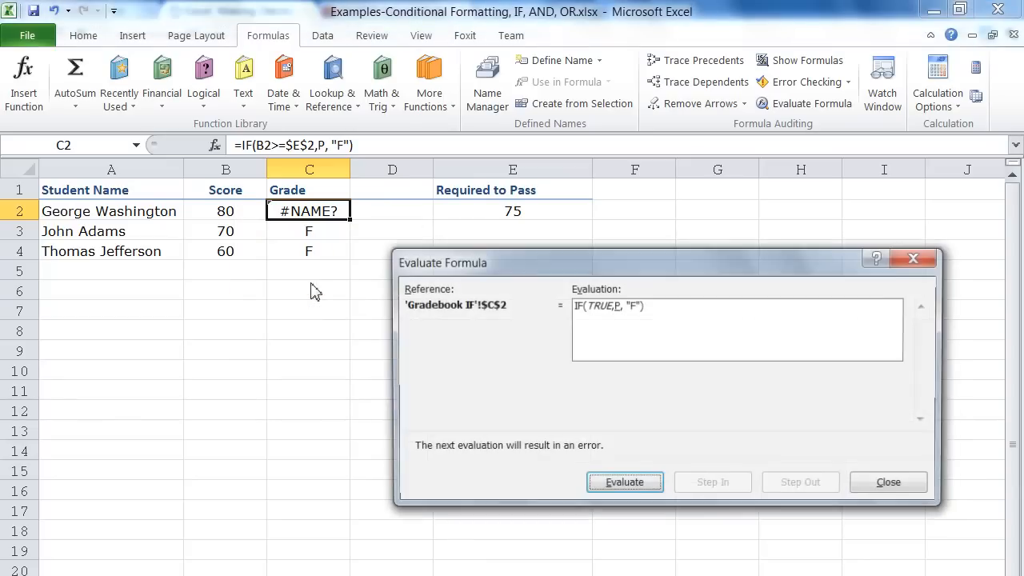
left_click(623, 484)
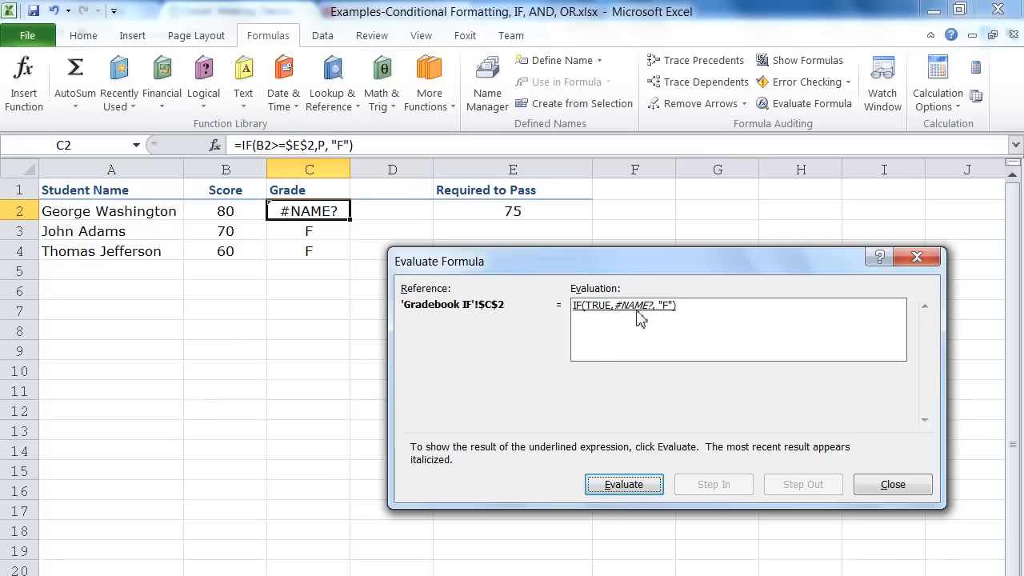
left_click(608, 491)
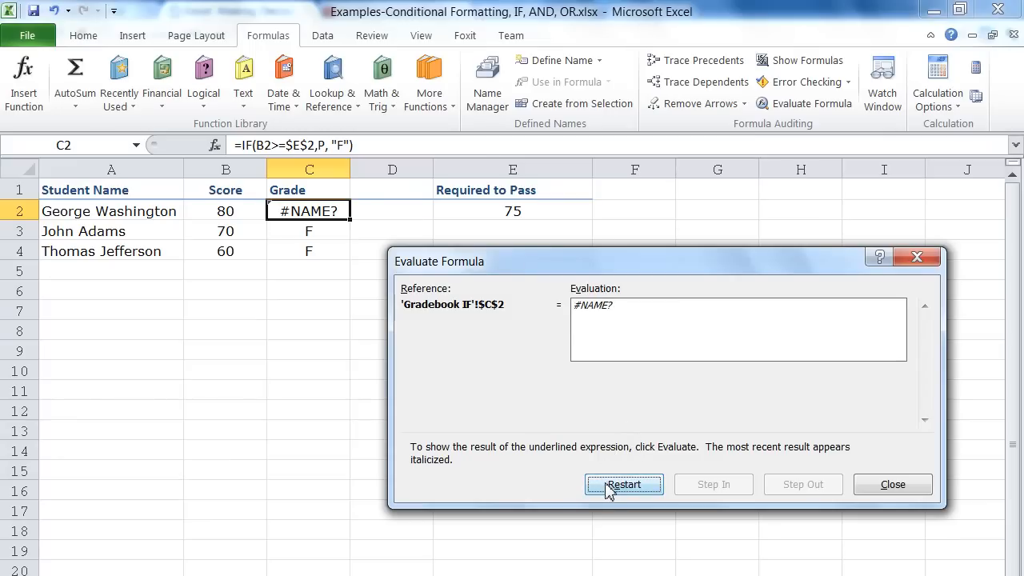
left_click(891, 485)
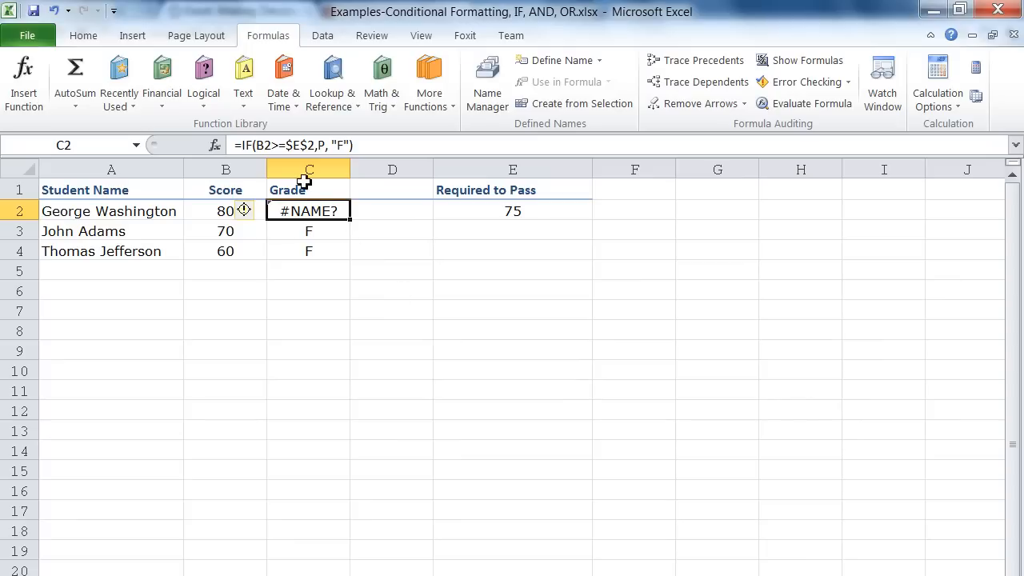
Step: Undo the removal of the quotation marks around P in C2's formula
left_click(54, 12)
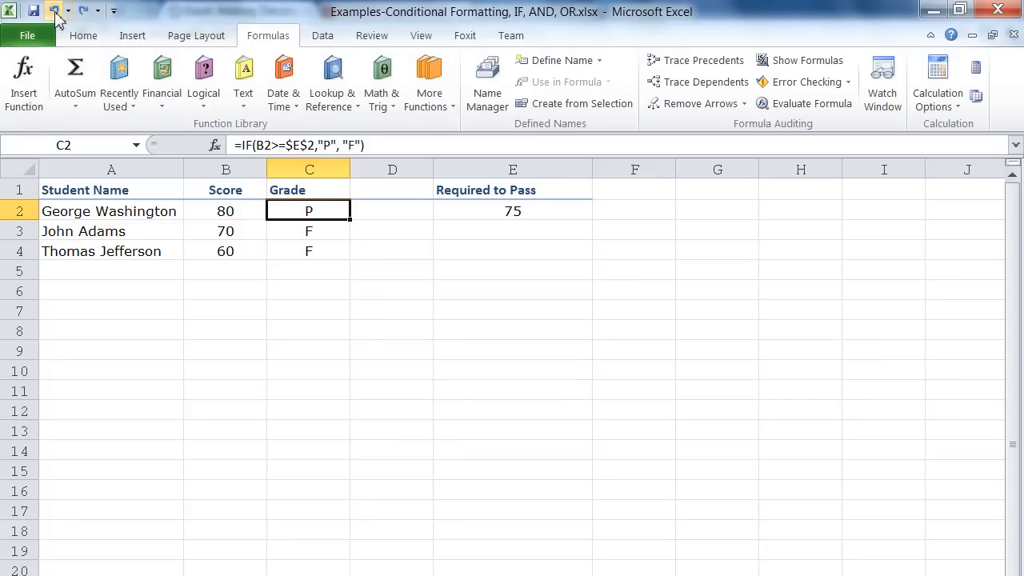